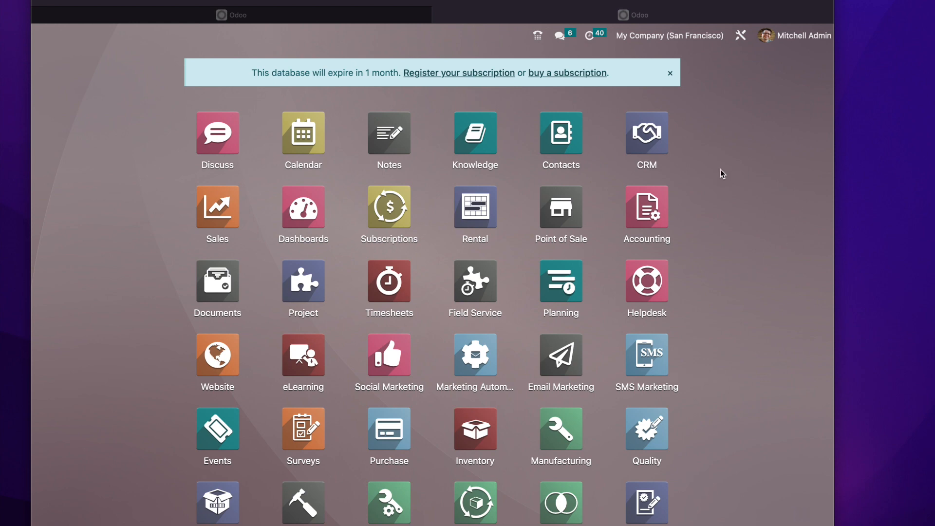
Step: Open the PayPal payment provider in Accounting and review its credentials and configuration
{"action": "left_click", "coordinate": [678, 183]}
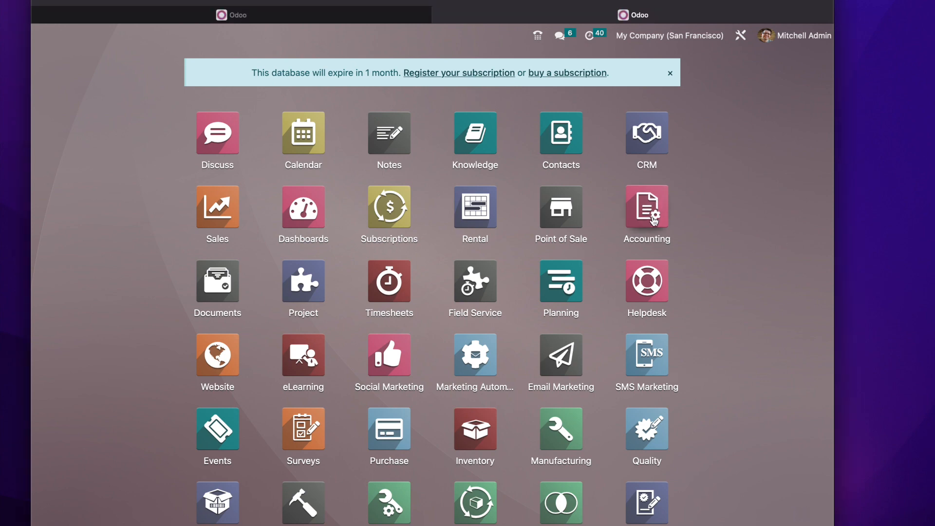
{"action": "left_click", "coordinate": [654, 221]}
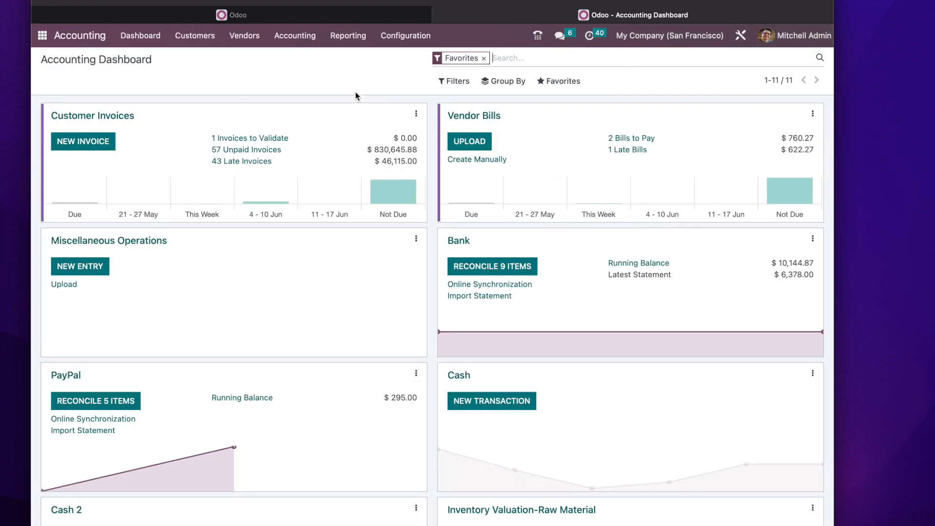
{"action": "left_click", "coordinate": [409, 43]}
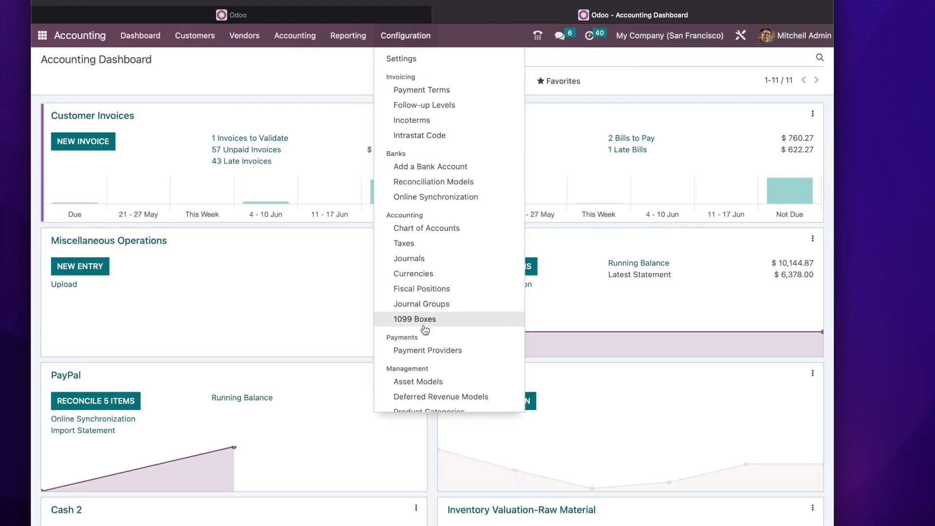
{"action": "left_click", "coordinate": [429, 353]}
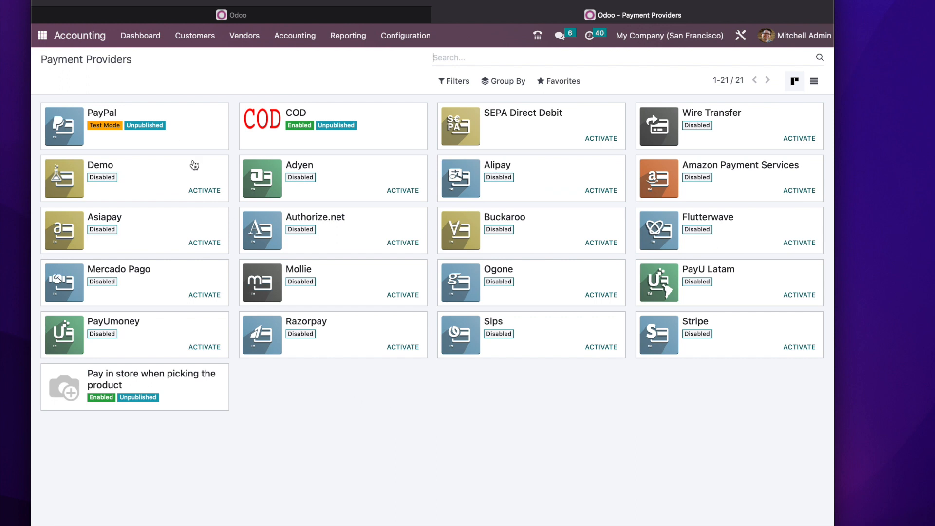
{"action": "left_click", "coordinate": [182, 144]}
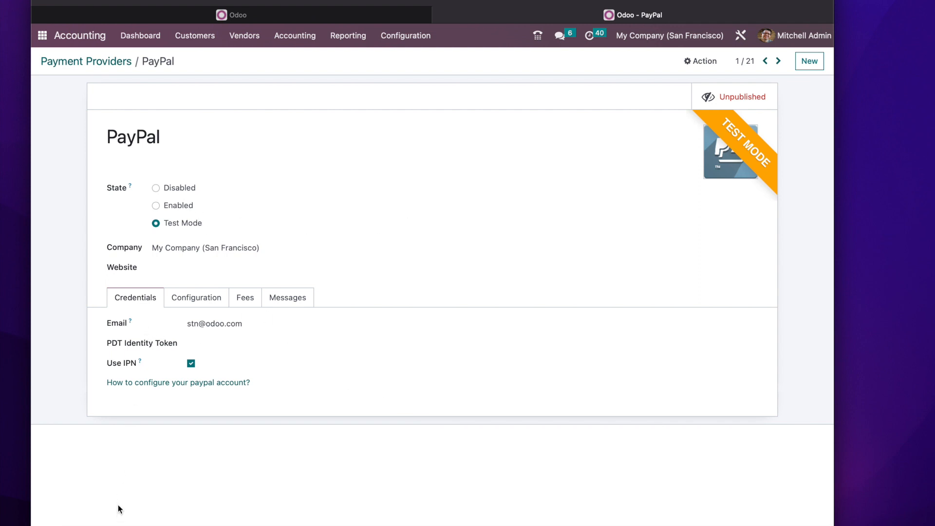
{"action": "left_click", "coordinate": [208, 306]}
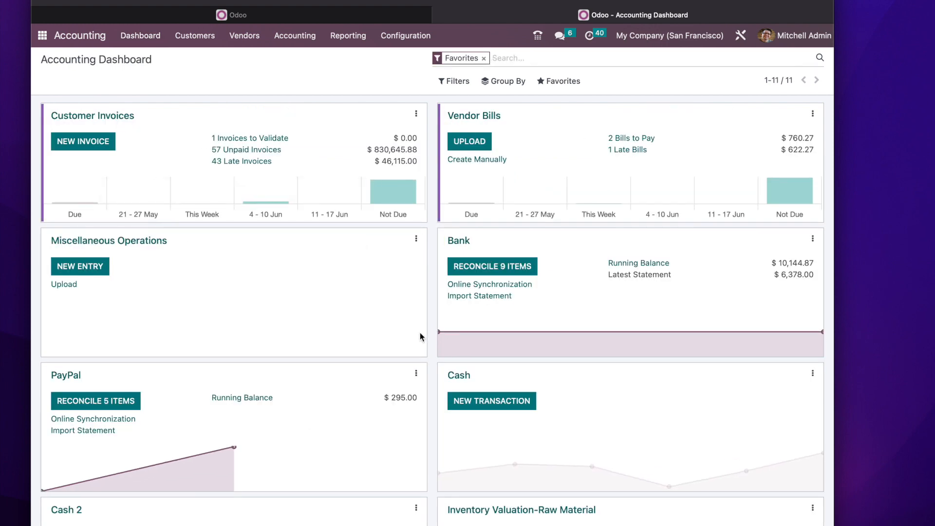
Step: Review the PayPal journal's accounts and its incoming and outgoing payment methods, then return to the accounting dashboard
{"action": "left_click", "coordinate": [416, 374]}
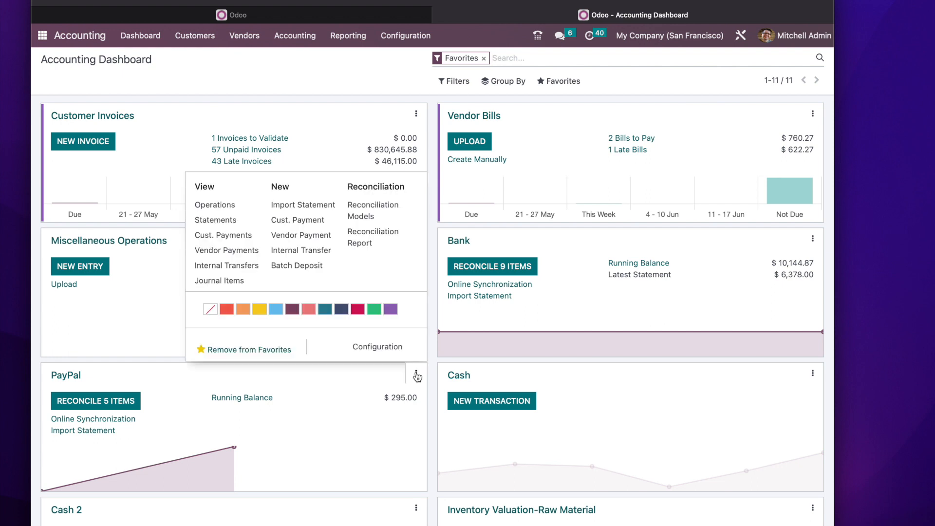
{"action": "left_click", "coordinate": [387, 355]}
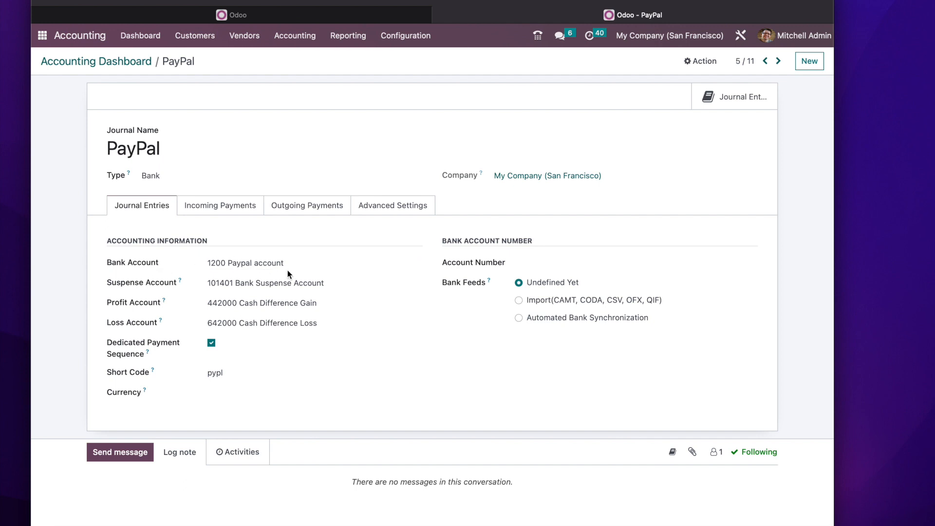
{"action": "left_click", "coordinate": [230, 211]}
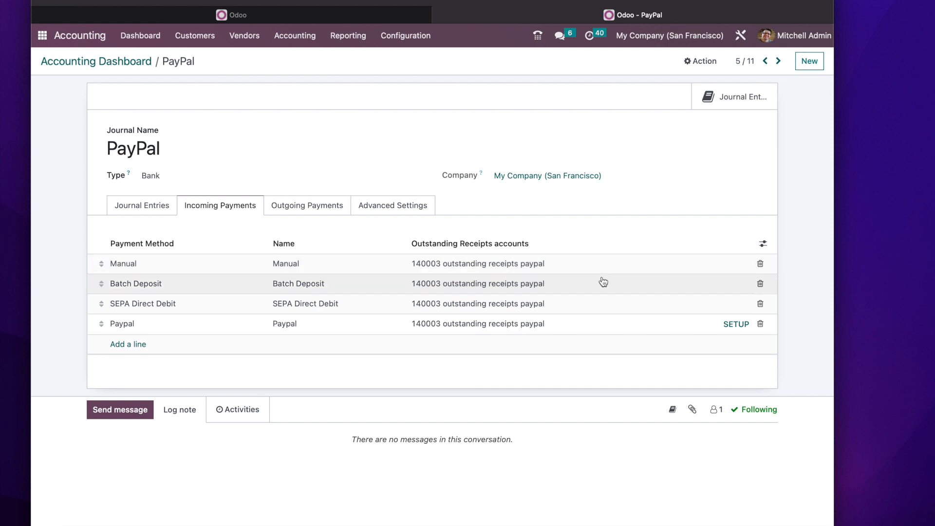
{"action": "left_click", "coordinate": [332, 212]}
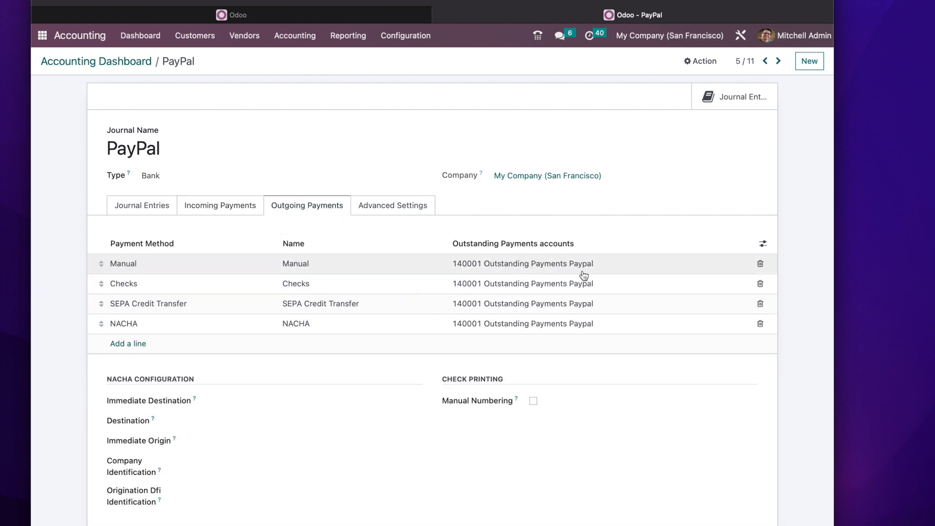
{"action": "left_click", "coordinate": [73, 61]}
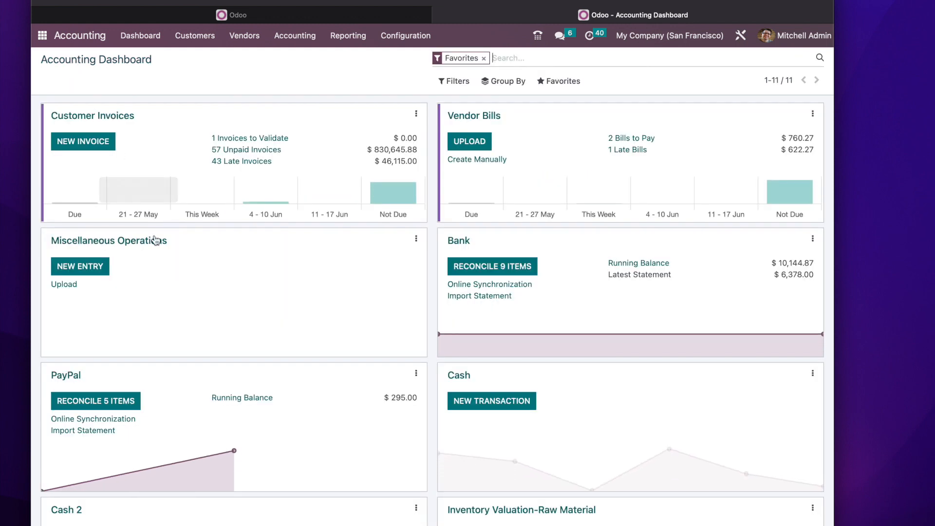
Step: Open the newest Deco Addict customer invoice and duplicate it
{"action": "left_click", "coordinate": [197, 50]}
{"action": "left_click", "coordinate": [223, 57]}
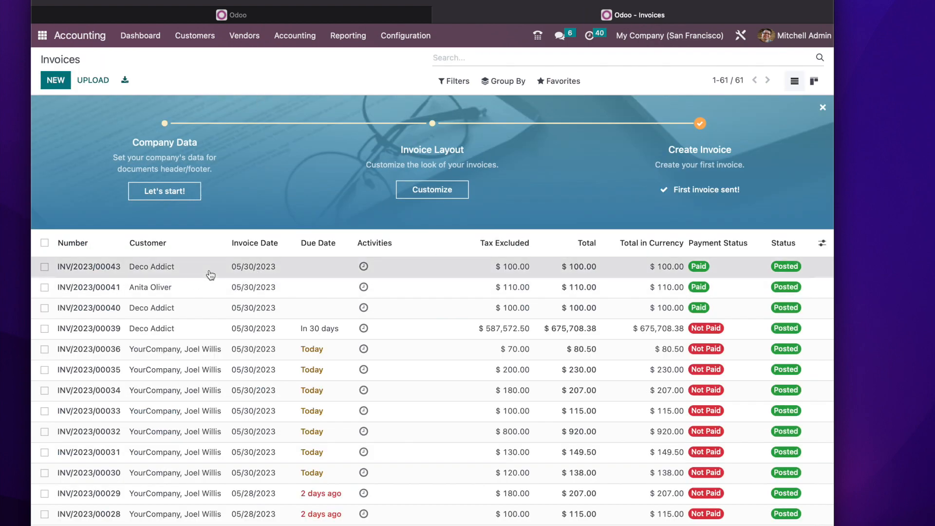
{"action": "left_click", "coordinate": [524, 266]}
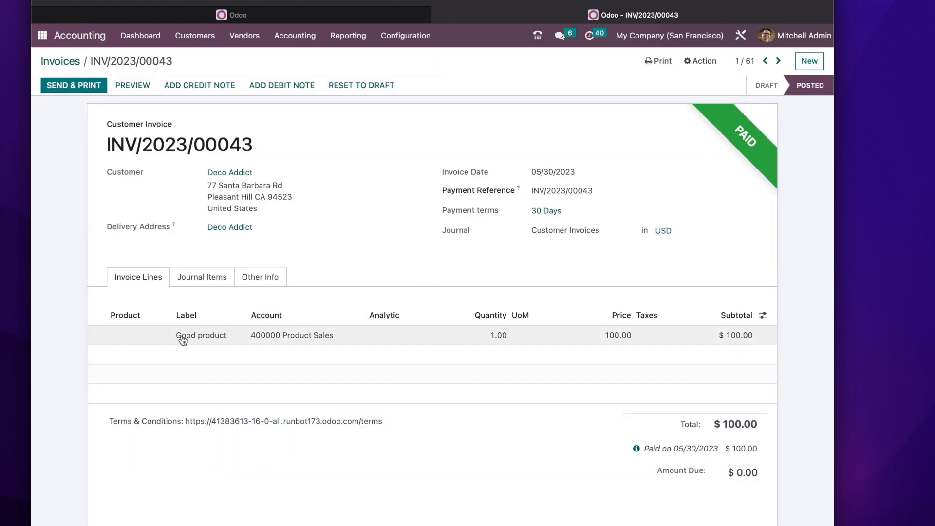
{"action": "left_click", "coordinate": [701, 72]}
{"action": "left_click", "coordinate": [701, 69]}
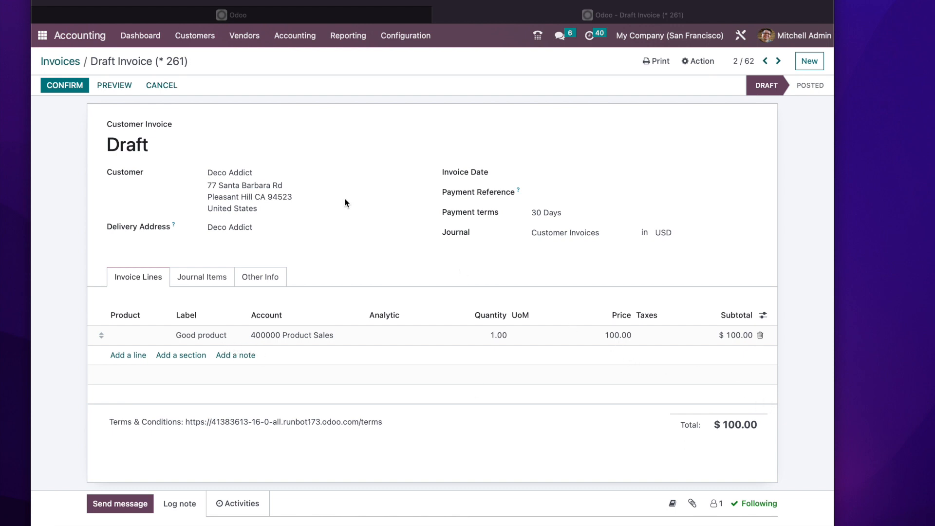
Step: Set the duplicated invoice's date to 05/30/2023 and confirm the invoice
{"action": "left_click", "coordinate": [581, 173]}
{"action": "left_click", "coordinate": [581, 173]}
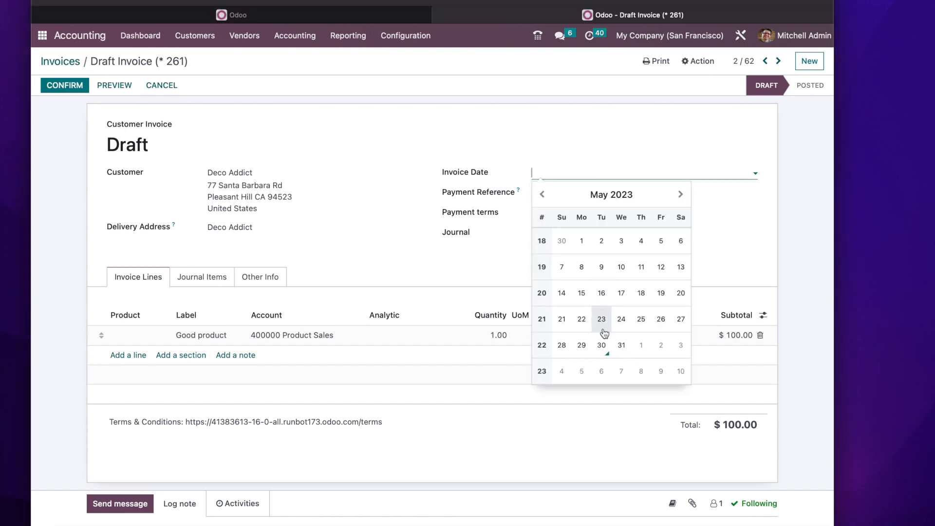
{"action": "left_click", "coordinate": [604, 348]}
{"action": "left_click", "coordinate": [54, 92]}
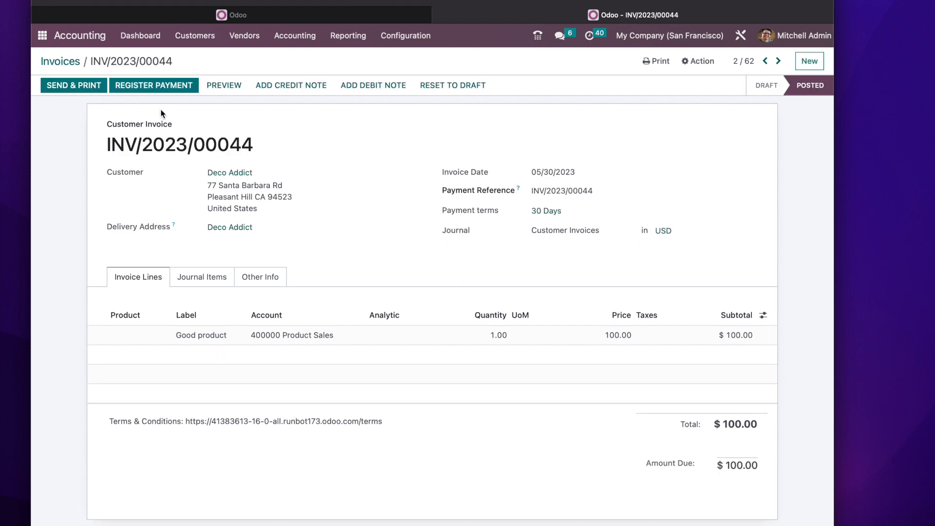
Step: Register the full payment of the Deco Addict invoice through the PayPal journal
{"action": "left_click", "coordinate": [184, 92]}
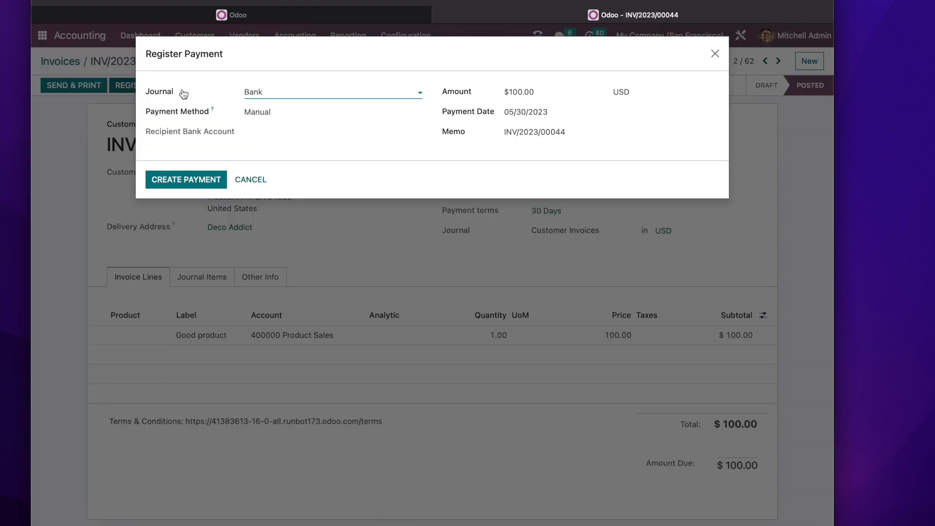
{"action": "left_click", "coordinate": [326, 93]}
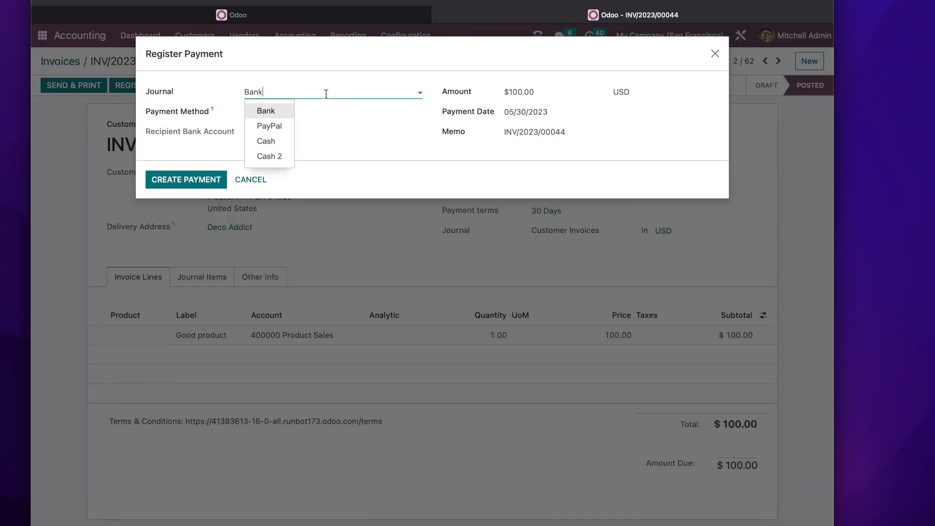
{"action": "left_click", "coordinate": [284, 116]}
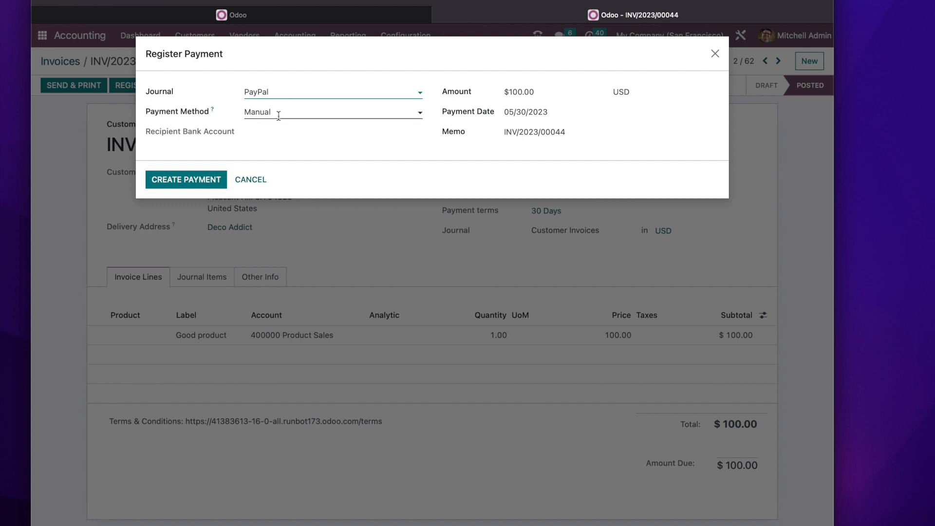
{"action": "left_click", "coordinate": [195, 183]}
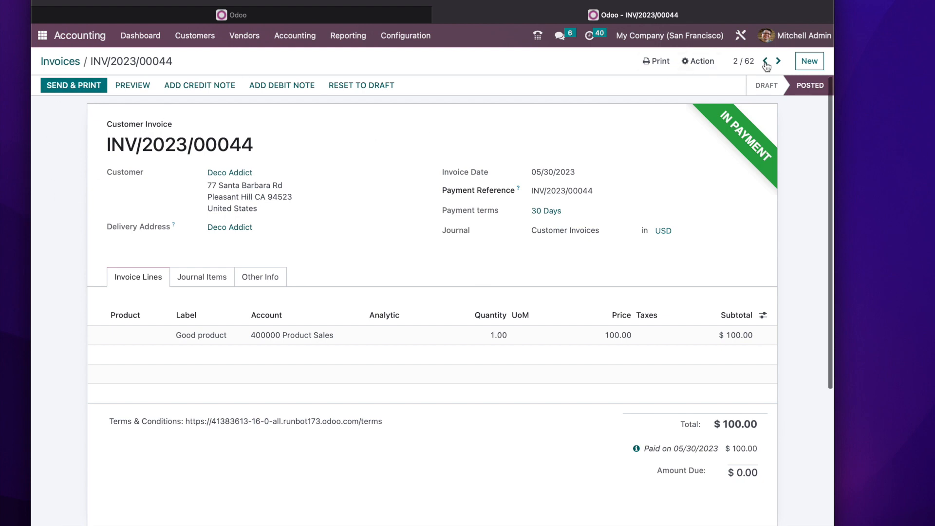
Step: Start a new customer invoice and fill in the individual customer's name
{"action": "left_click", "coordinate": [810, 62]}
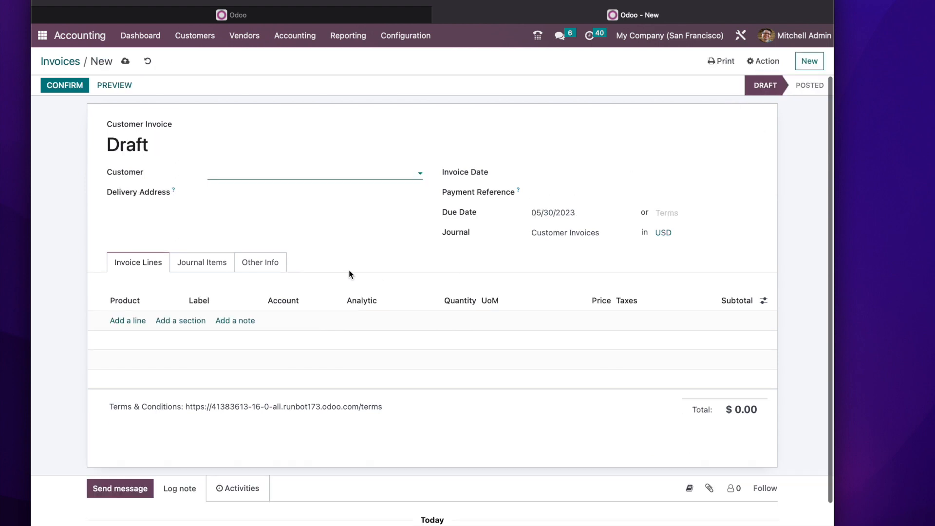
{"action": "left_click", "coordinate": [264, 173]}
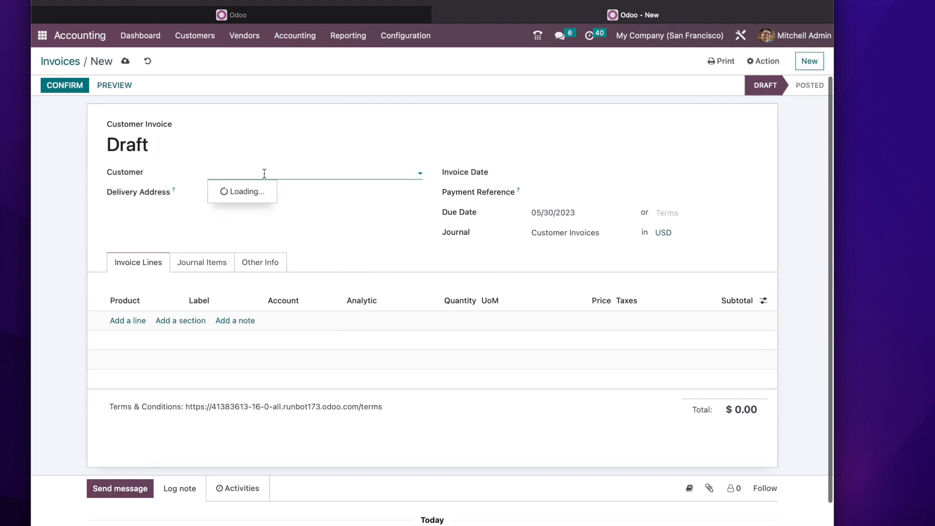
{"action": "type", "text": "anita"}
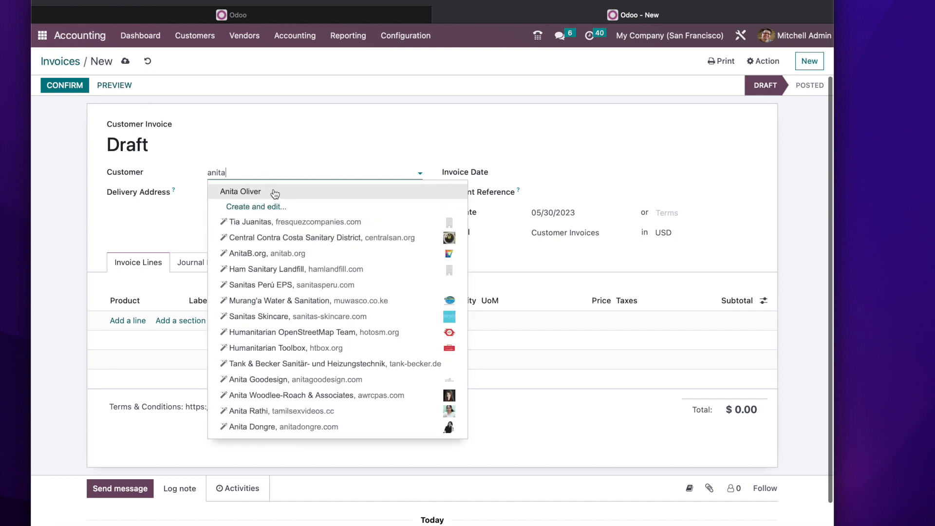
{"action": "key", "text": "Return"}
Step: Add an invoice line labelled "Great Product" with no tax and a price of 110
{"action": "left_click", "coordinate": [137, 322]}
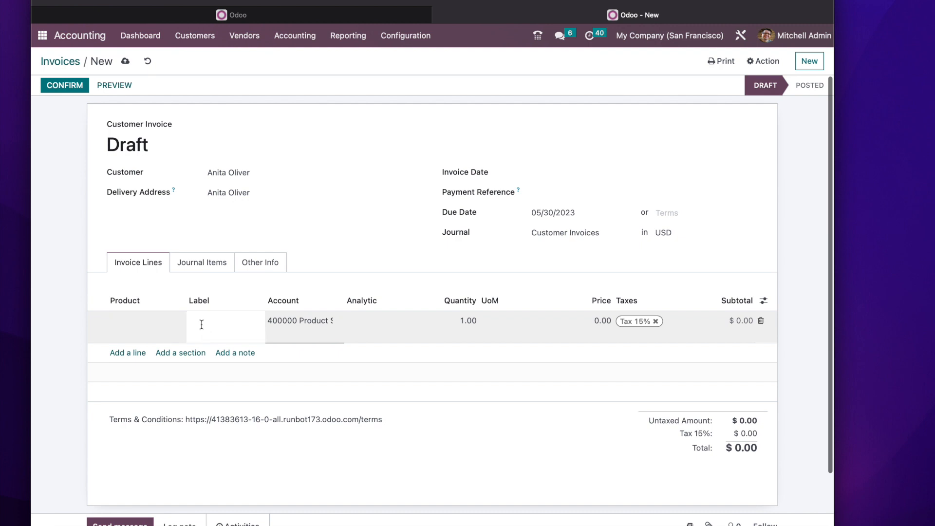
{"action": "type", "text": "Great Product"}
{"action": "left_click", "coordinate": [658, 328]}
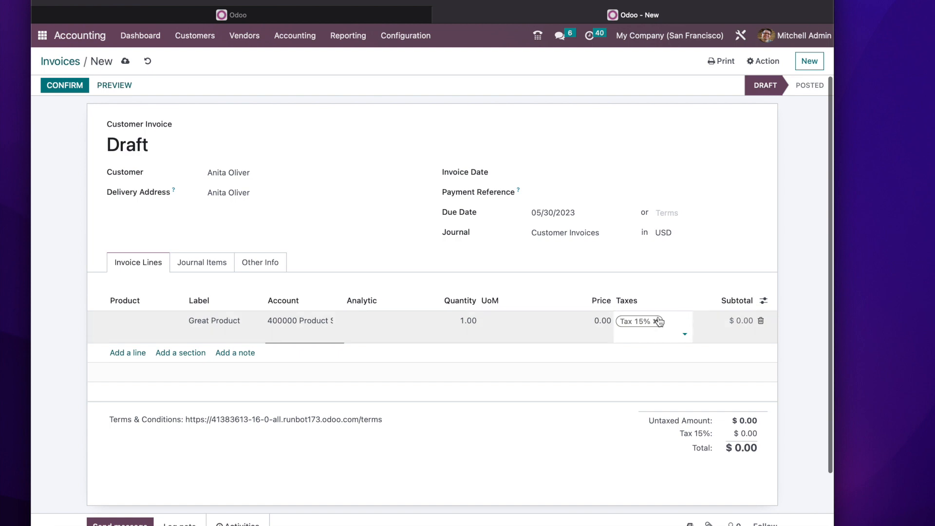
{"action": "left_click", "coordinate": [656, 322]}
{"action": "left_click", "coordinate": [587, 326]}
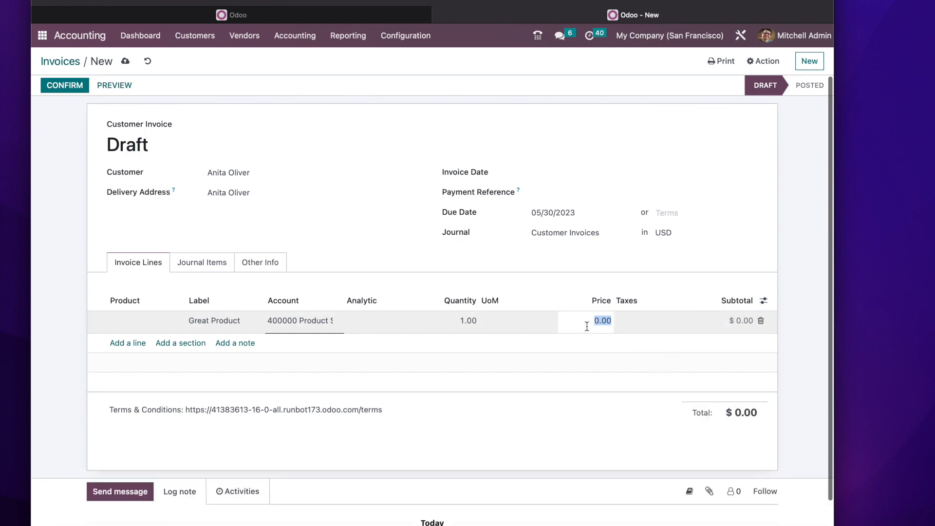
{"action": "type", "text": "100"}
{"action": "key", "text": "BackSpace"}
{"action": "key", "text": "BackSpace"}
Step: Set the "Great Product" invoice's date to 05/30/2023 and confirm the invoice
{"action": "left_click", "coordinate": [558, 174]}
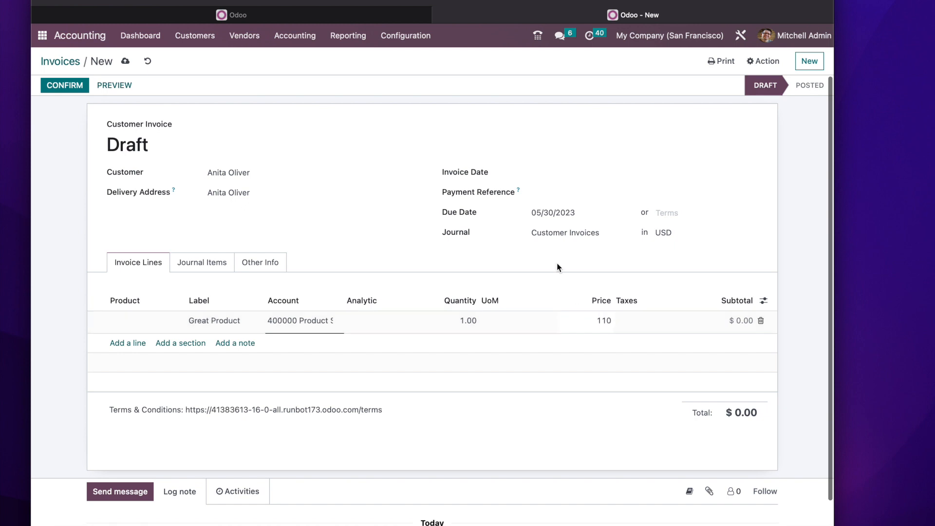
{"action": "left_click", "coordinate": [603, 348]}
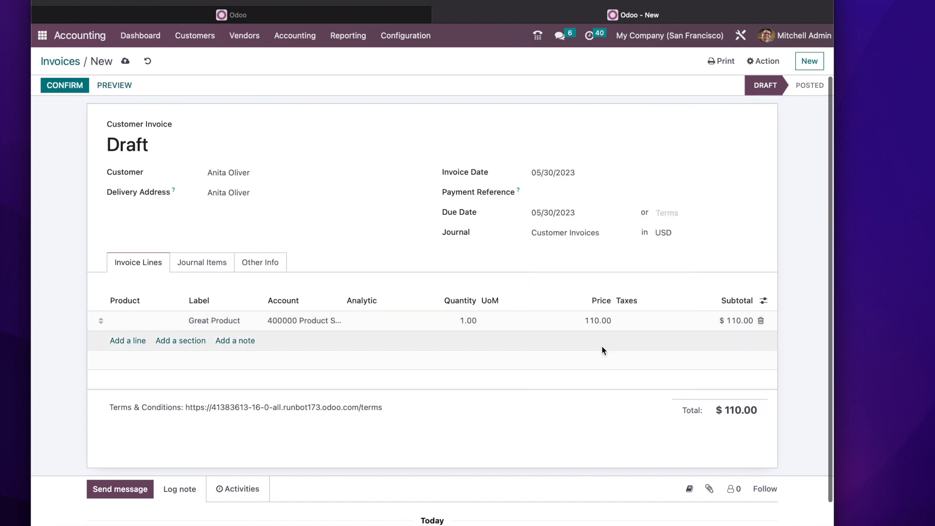
{"action": "left_click", "coordinate": [72, 87]}
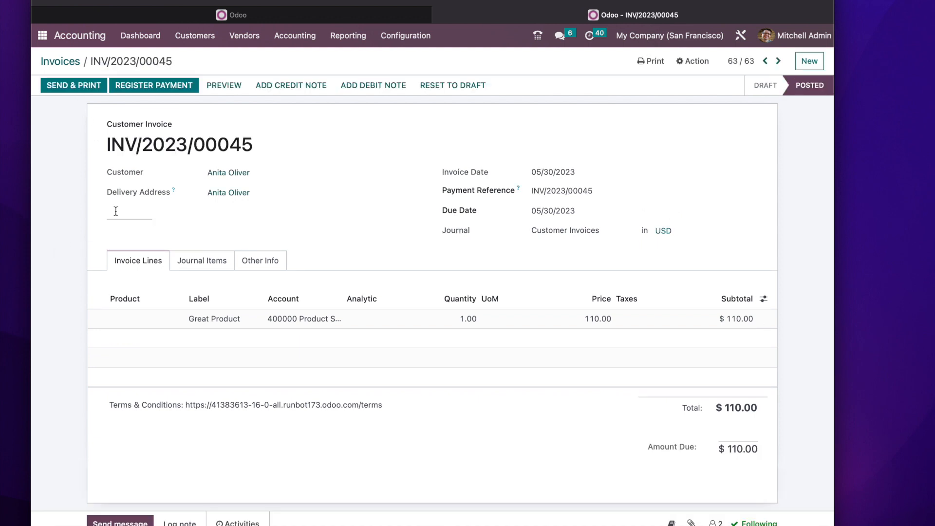
Step: Register the full payment of the "Great Product" invoice through the PayPal journal
{"action": "left_click", "coordinate": [141, 92]}
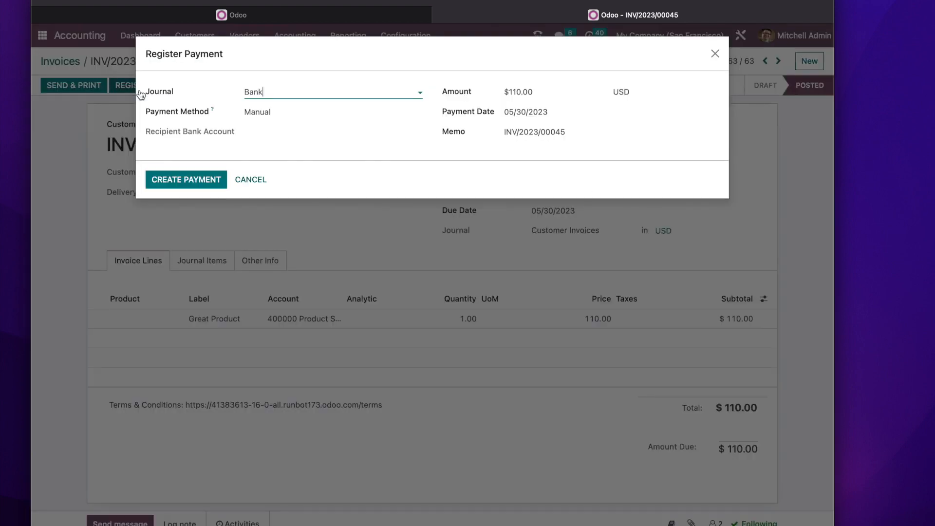
{"action": "left_click", "coordinate": [325, 92]}
{"action": "left_click", "coordinate": [285, 126]}
{"action": "left_click", "coordinate": [209, 179]}
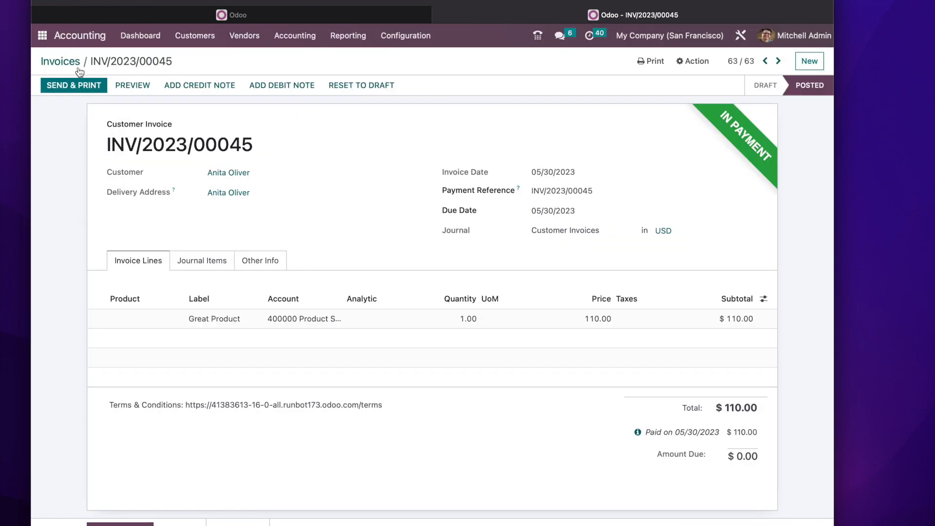
Step: Check the PayPal journal's outstanding payments and its available options on the accounting dashboard
{"action": "left_click", "coordinate": [79, 41]}
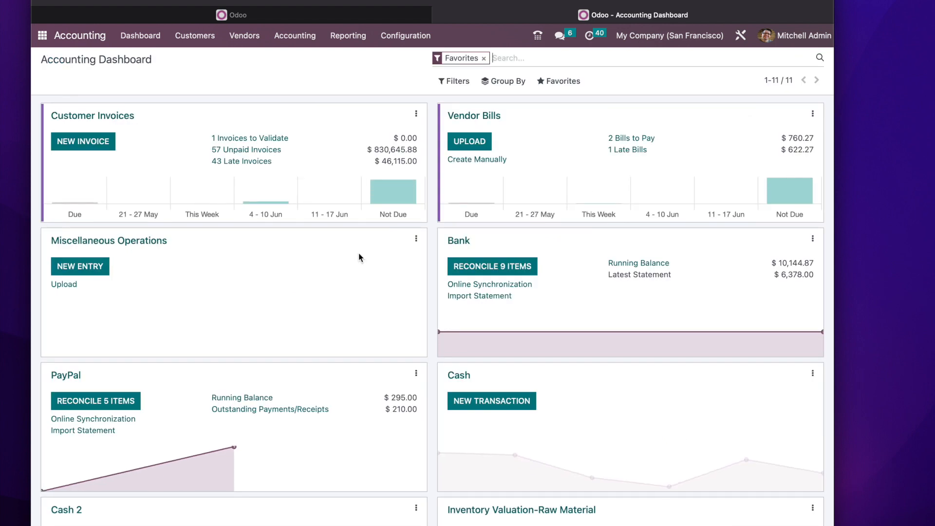
{"action": "scroll", "coordinate": [281, 440], "scroll_direction": "down", "scroll_amount": 3}
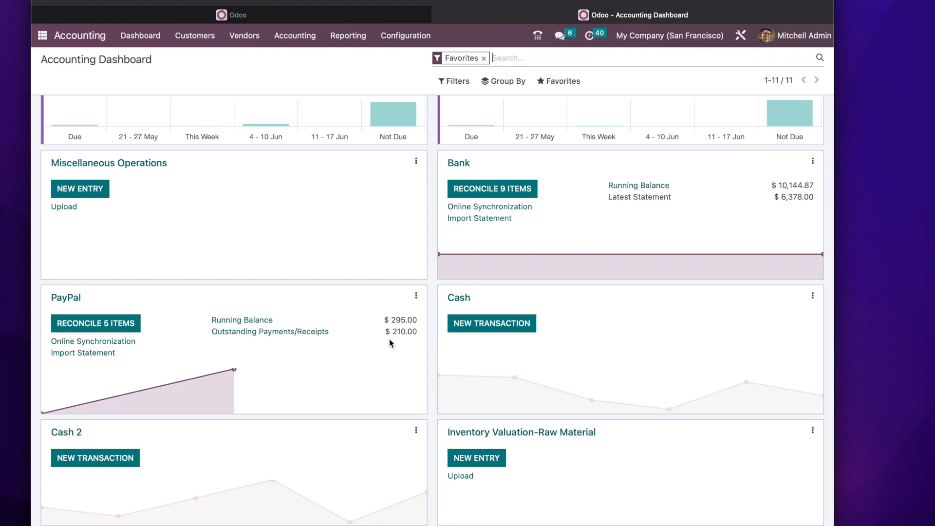
{"action": "left_click", "coordinate": [416, 298]}
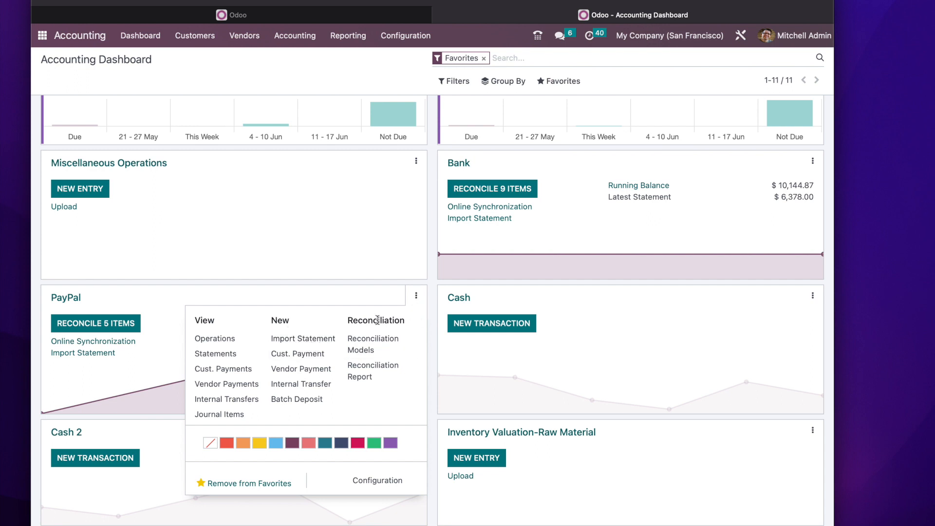
{"action": "left_click", "coordinate": [415, 305]}
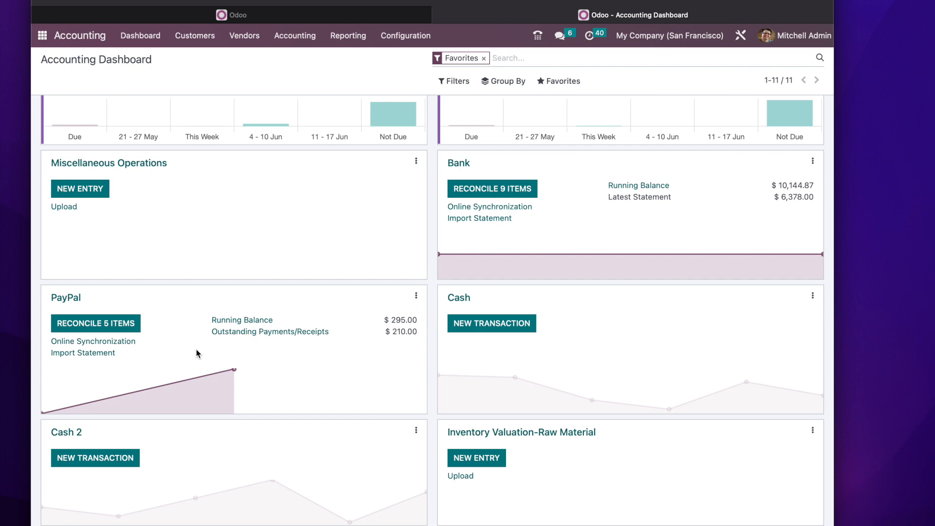
Step: Open the PayPal journal's reconciliation, match the $110.00 customer payment with its outstanding receipt of the same amount, and validate it
{"action": "left_click", "coordinate": [119, 329]}
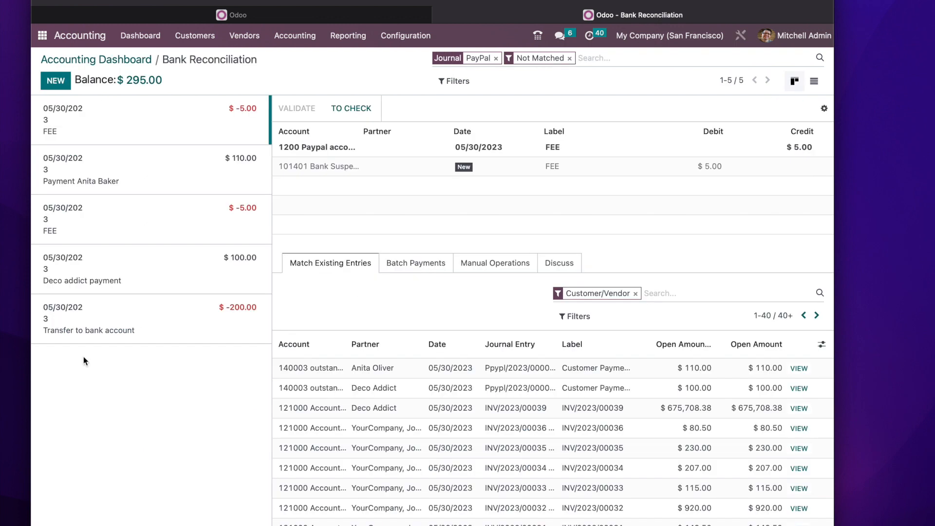
{"action": "left_click", "coordinate": [148, 178]}
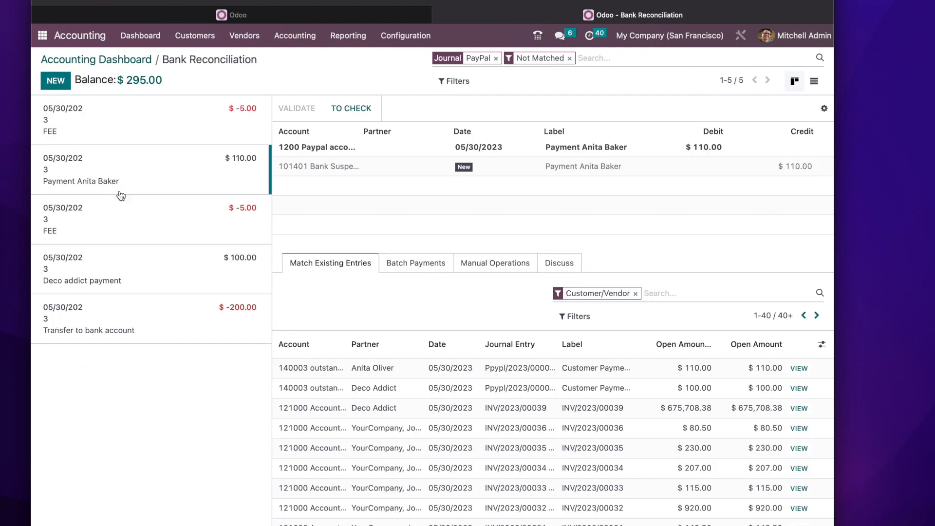
{"action": "left_click", "coordinate": [408, 374]}
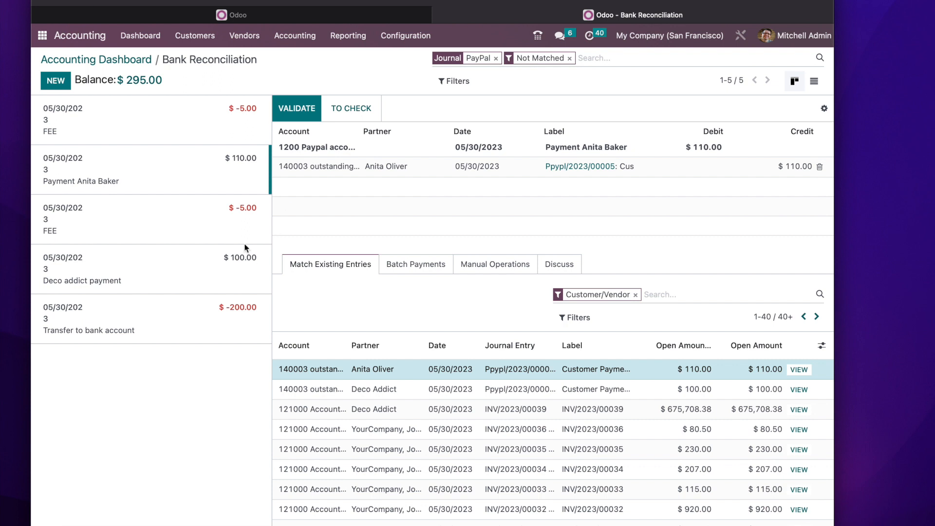
{"action": "left_click", "coordinate": [292, 113]}
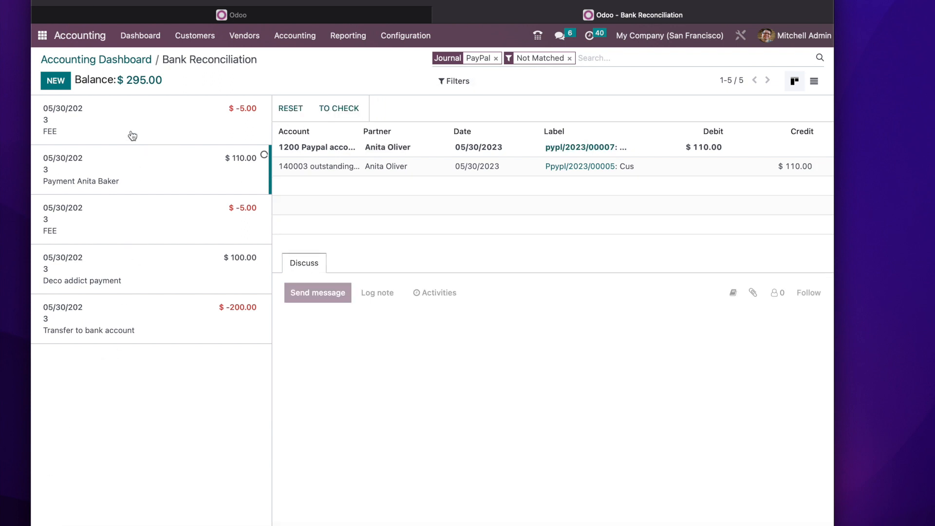
Step: Assign the first $5.00 FEE transaction manually to account 620000 Bank Fees and validate it
{"action": "left_click", "coordinate": [220, 117]}
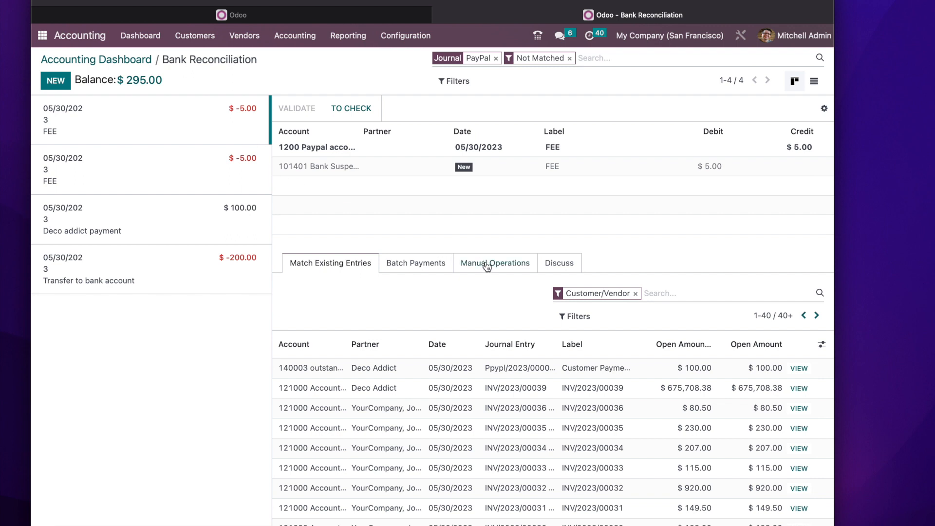
{"action": "left_click", "coordinate": [467, 262]}
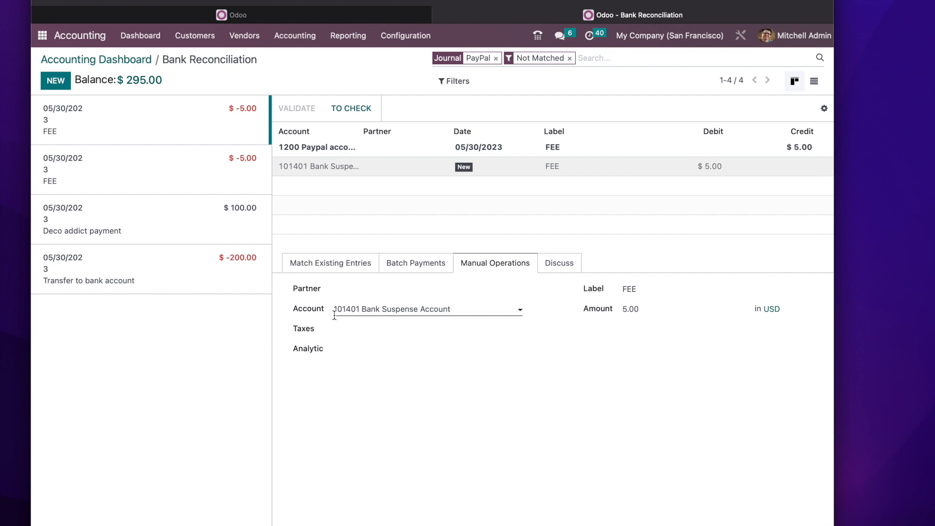
{"action": "left_click", "coordinate": [419, 309]}
{"action": "key", "text": "super+a"}
{"action": "type", "text": "bNK"}
{"action": "key", "text": "BackSpace"}
{"action": "key", "text": "BackSpace"}
{"action": "type", "text": "ank"}
{"action": "left_click", "coordinate": [347, 344]}
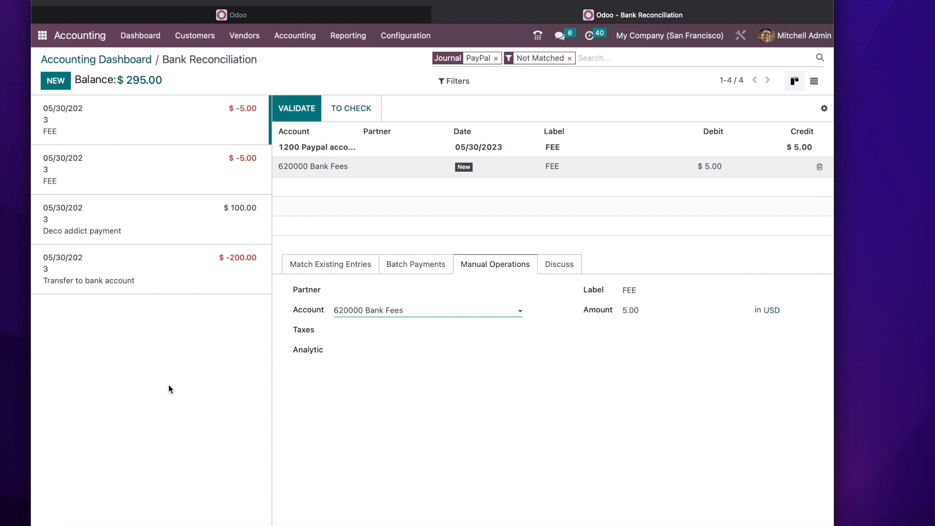
{"action": "left_click", "coordinate": [297, 109]}
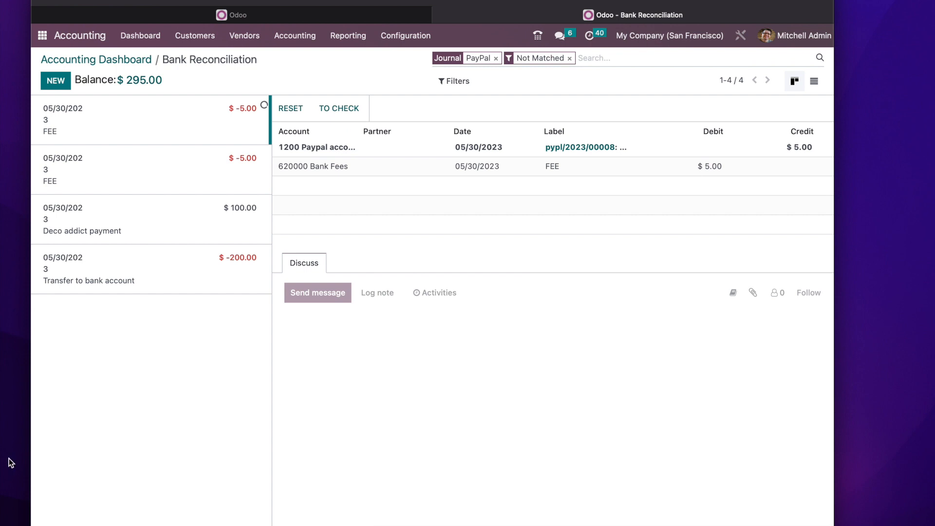
Step: Match the $100.00 Deco Addict payment transaction with Deco Addict's outstanding $100.00 customer payment and validate it
{"action": "left_click", "coordinate": [139, 180]}
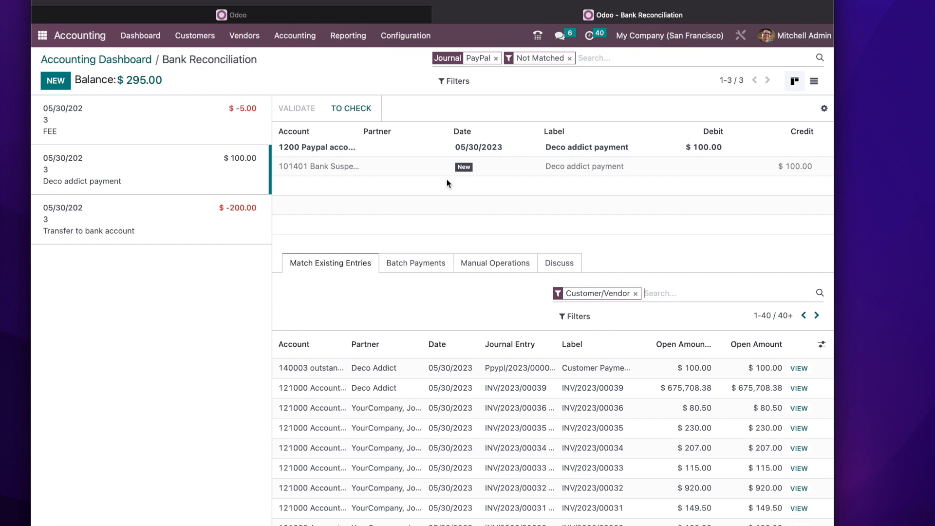
{"action": "left_click", "coordinate": [656, 372]}
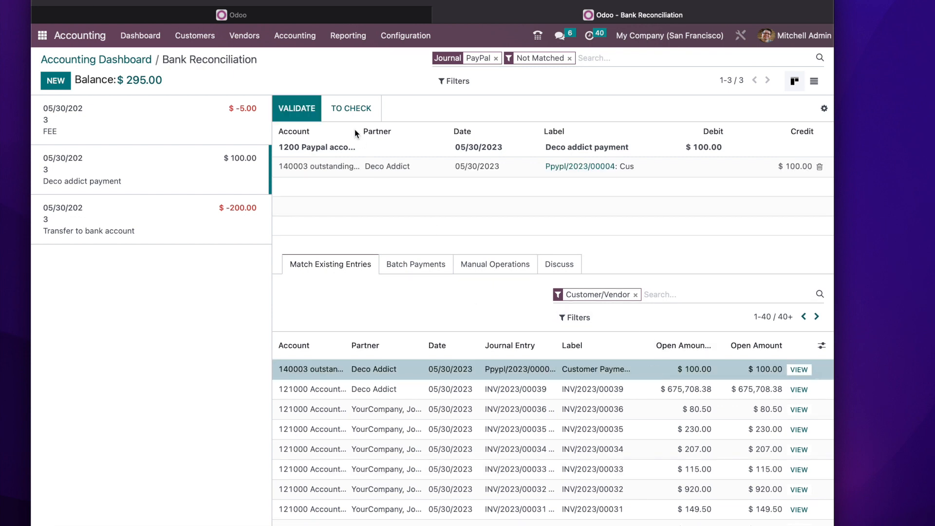
{"action": "left_click", "coordinate": [297, 108]}
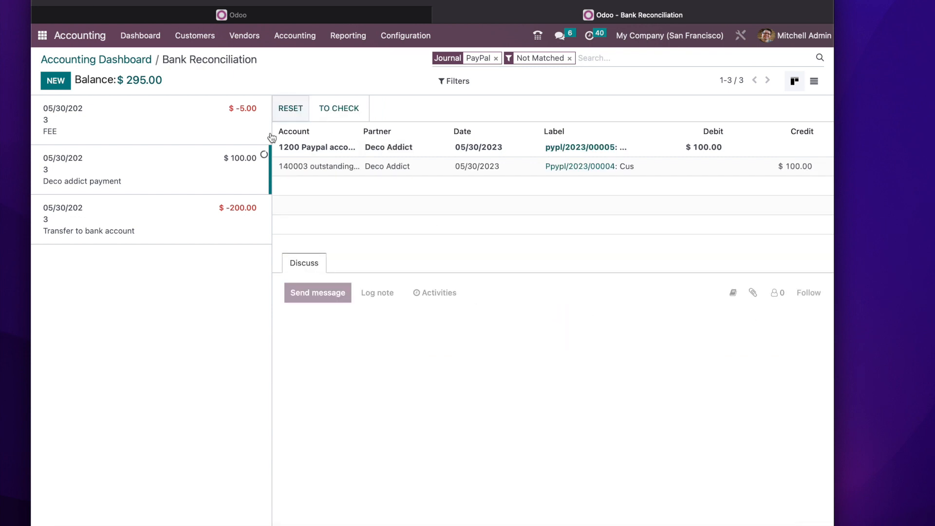
Step: Book the remaining $5.00 FEE transaction to account 620000 Bank Fees and validate it
{"action": "left_click", "coordinate": [215, 124]}
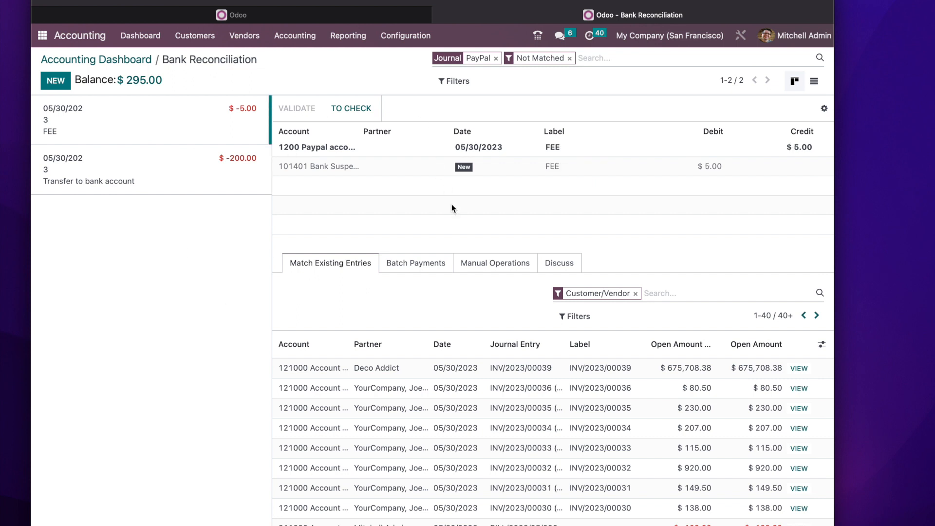
{"action": "left_click", "coordinate": [493, 265]}
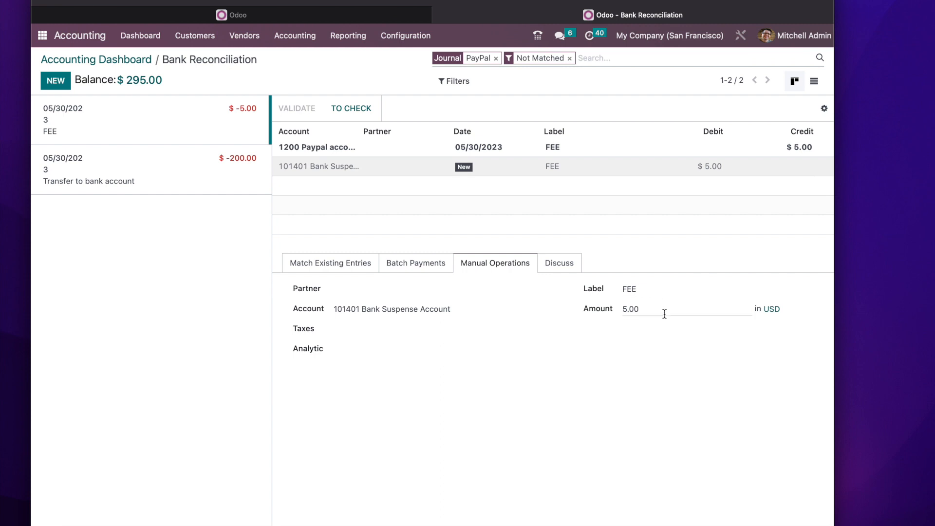
{"action": "left_click_drag", "start_coordinate": [503, 309], "coordinate": [300, 308]}
{"action": "type", "text": "bank"}
{"action": "left_click", "coordinate": [361, 343]}
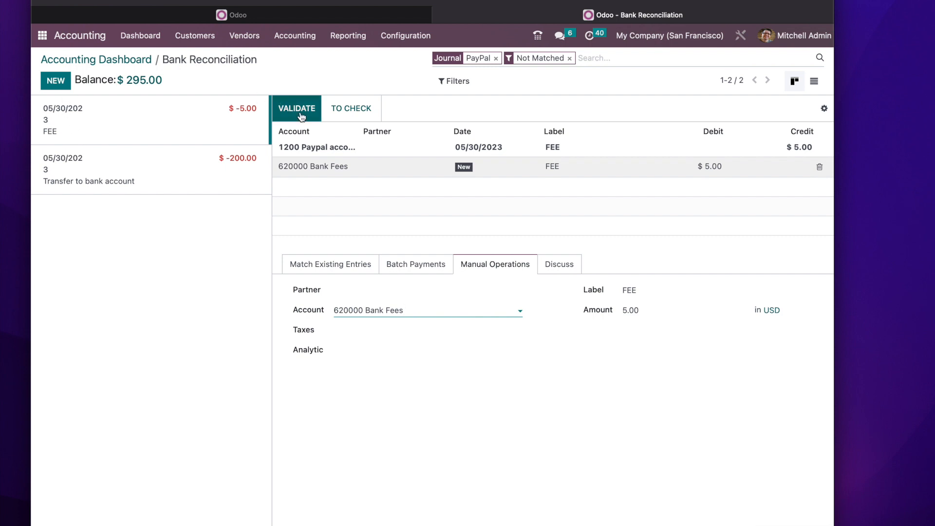
{"action": "key", "text": "alt+v"}
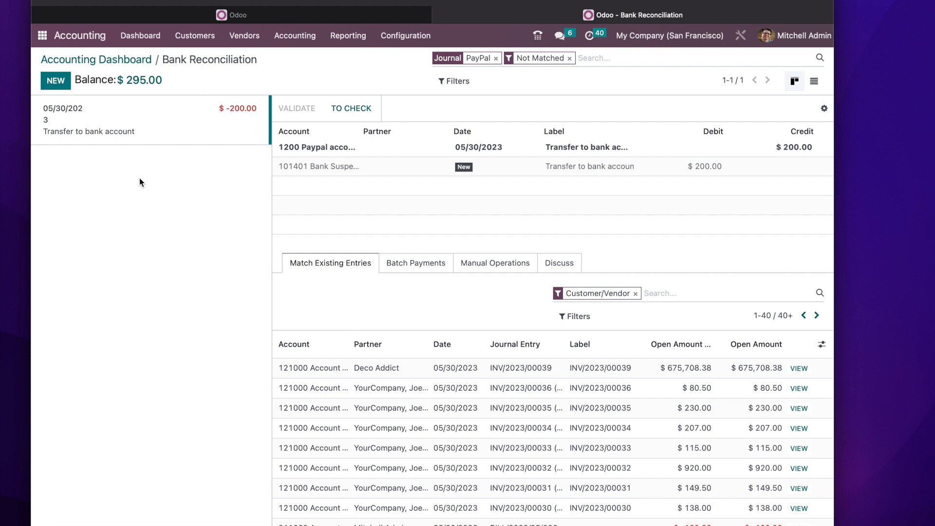
Step: Create a $200 internal transfer sent from the PayPal journal to the Bank destination journal, and confirm it
{"action": "left_click", "coordinate": [114, 61]}
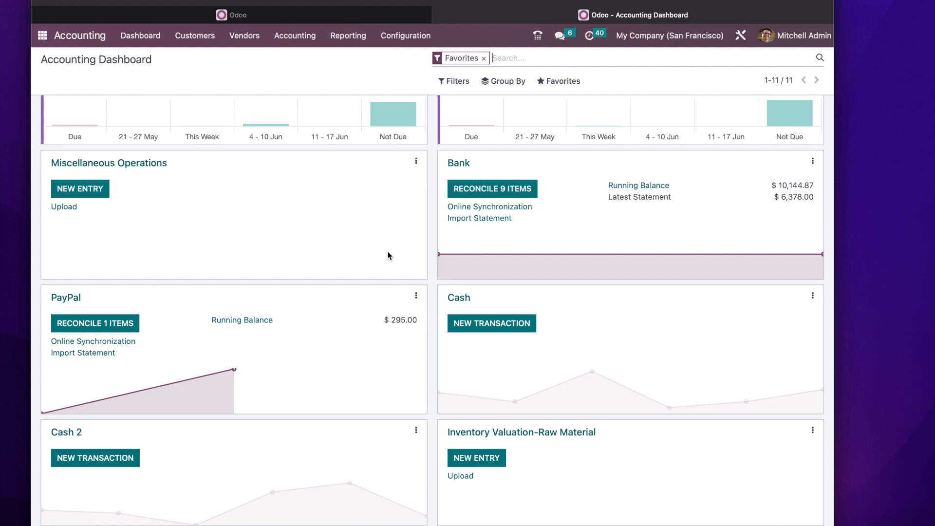
{"action": "left_click", "coordinate": [416, 298]}
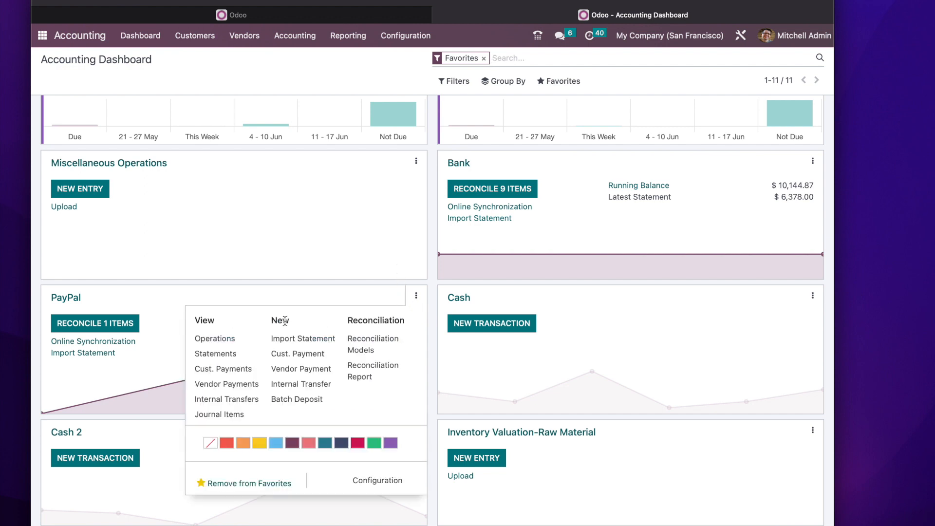
{"action": "left_click", "coordinate": [321, 384]}
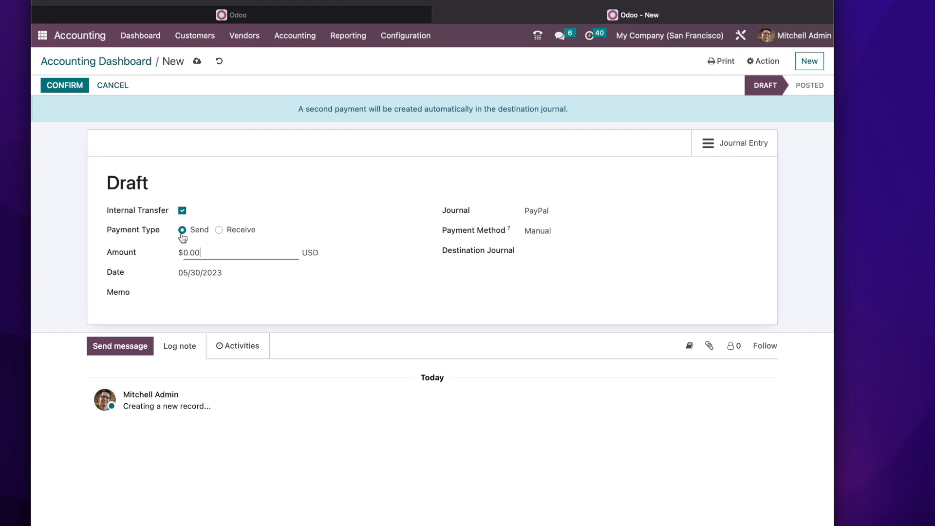
{"action": "double_click", "coordinate": [204, 249]}
{"action": "type", "text": "200"}
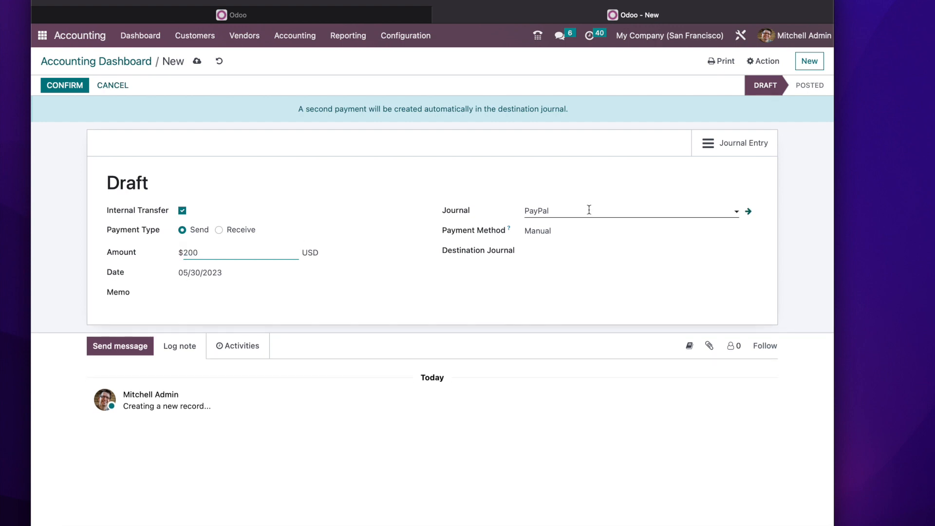
{"action": "left_click", "coordinate": [560, 250]}
{"action": "left_click", "coordinate": [556, 271]}
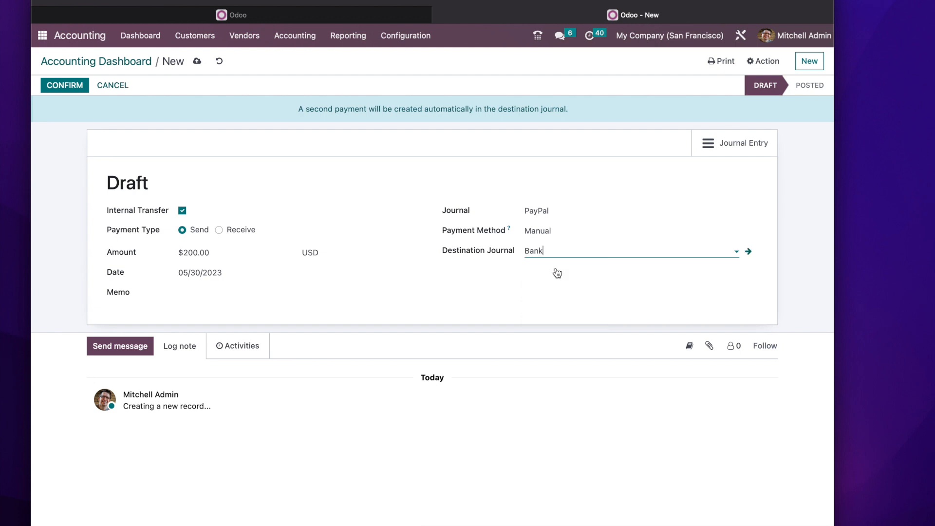
{"action": "left_click", "coordinate": [60, 85]}
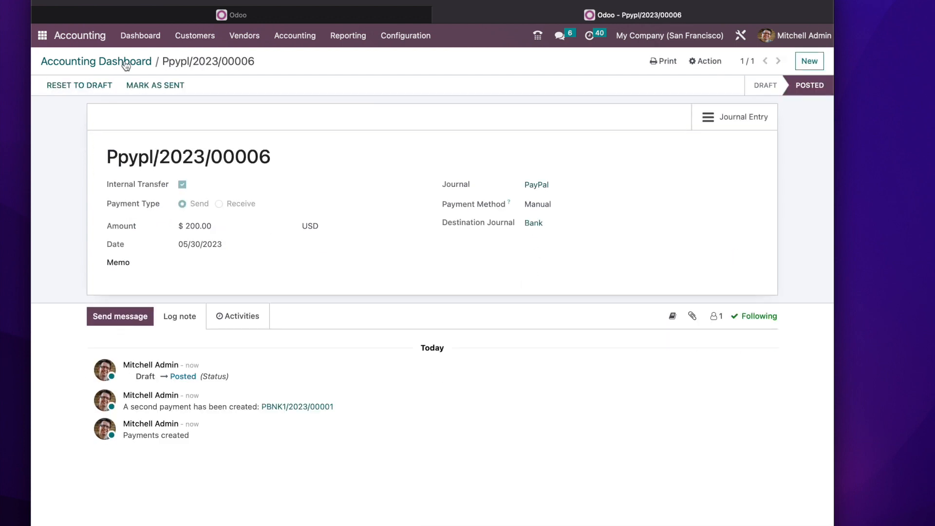
Step: Reconcile the PayPal journal's "Transfer to bank account" transaction with the outstanding $200.00 internal transfer payment
{"action": "left_click", "coordinate": [125, 62]}
{"action": "scroll", "coordinate": [148, 313], "scroll_direction": "down", "scroll_amount": 3}
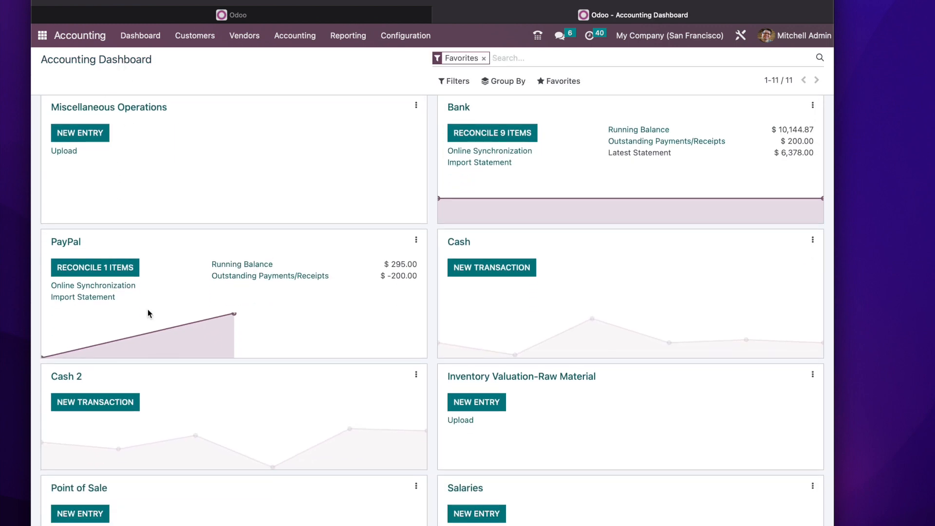
{"action": "left_click", "coordinate": [112, 276]}
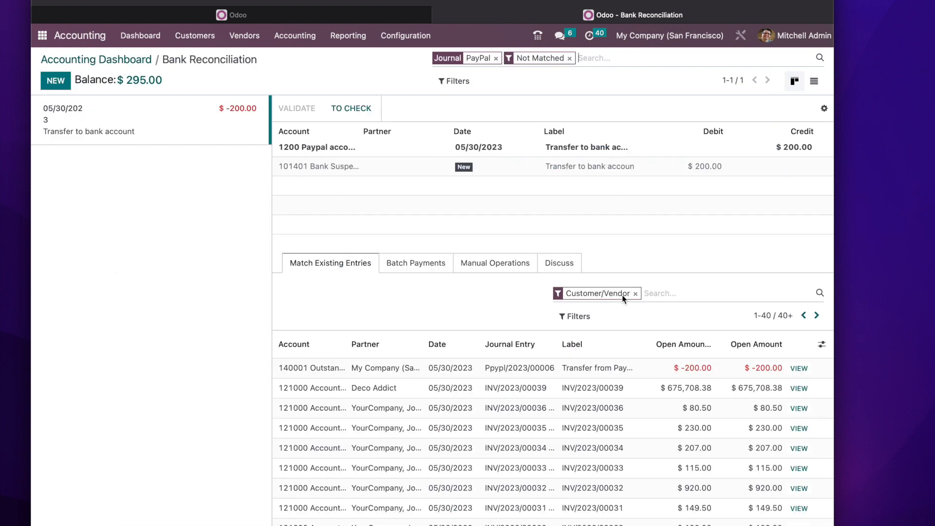
{"action": "left_click", "coordinate": [646, 372]}
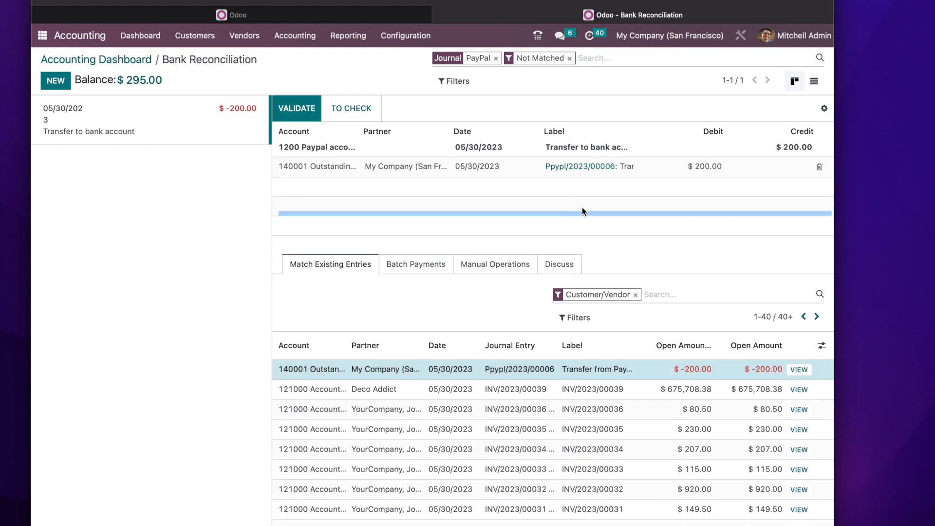
{"action": "left_click", "coordinate": [306, 117]}
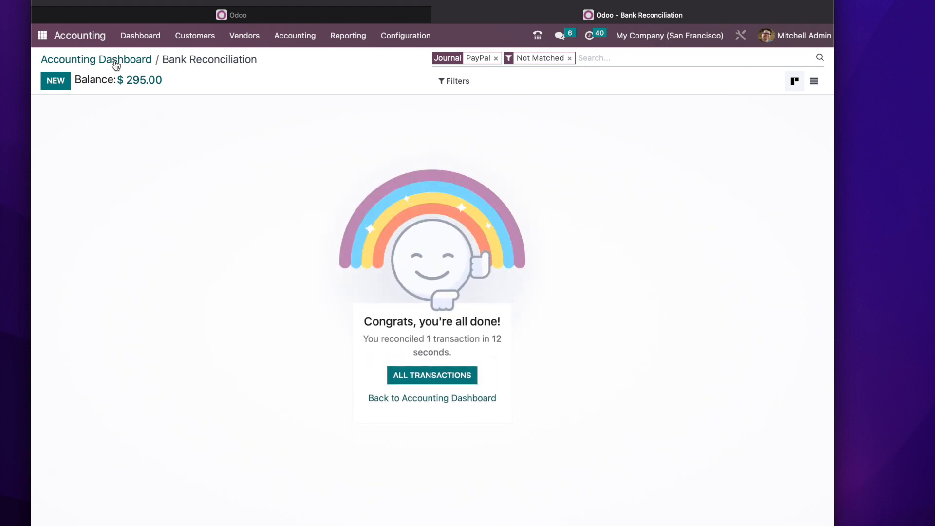
Step: Reconcile the Bank journal's "Transfer from PayPal" transaction with outstanding payment PBNK1/2023/00001, and return to the accounting dashboard
{"action": "left_click", "coordinate": [115, 60]}
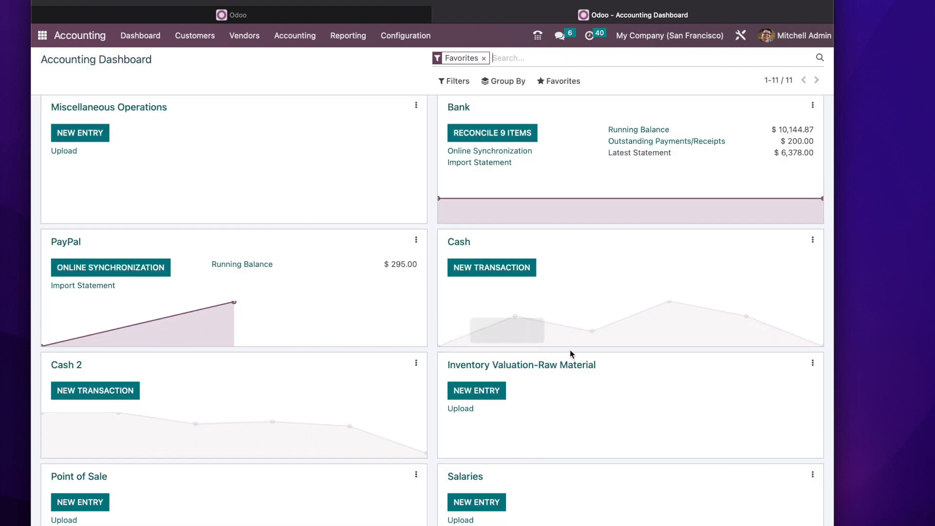
{"action": "scroll", "coordinate": [572, 354], "scroll_direction": "up", "scroll_amount": 5}
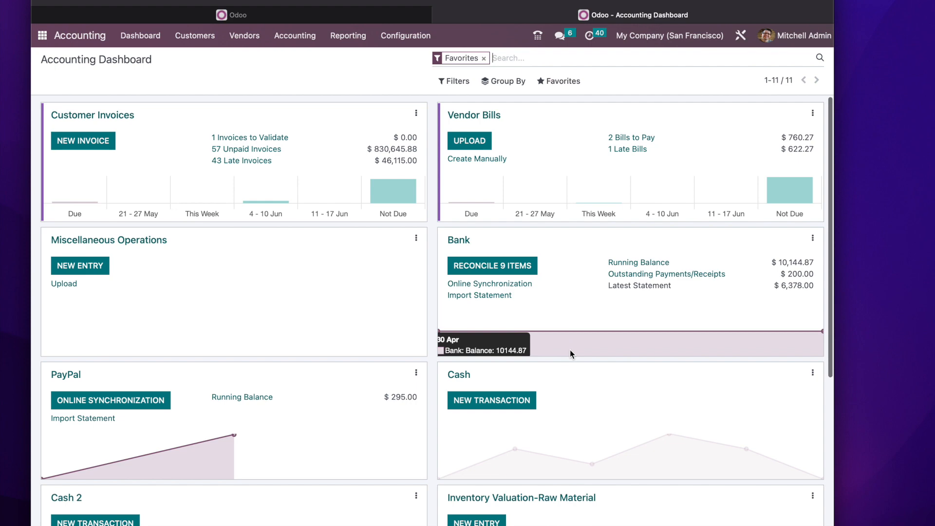
{"action": "left_click", "coordinate": [510, 269]}
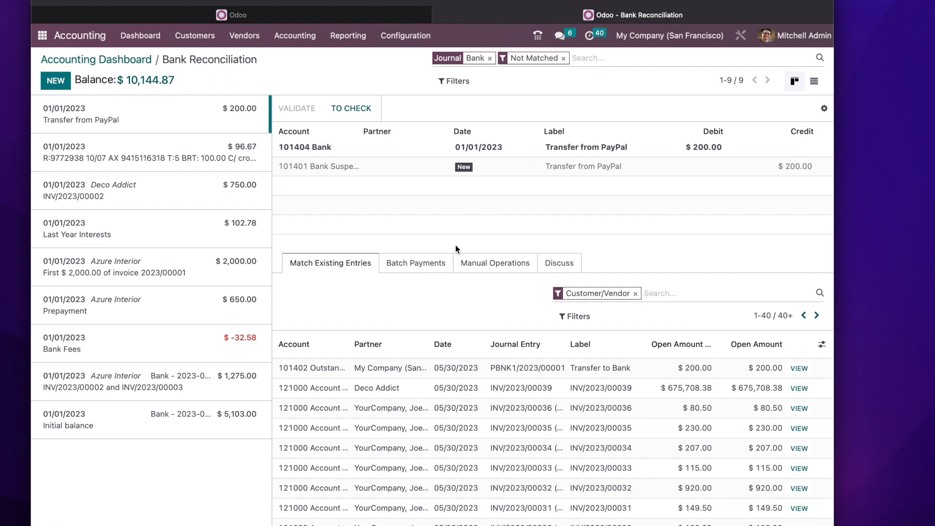
{"action": "left_click", "coordinate": [444, 375]}
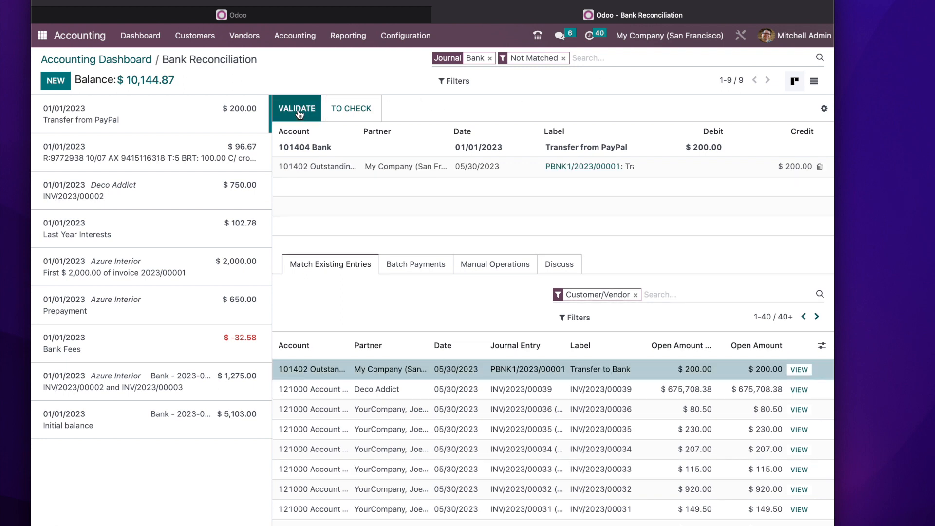
{"action": "left_click", "coordinate": [298, 110]}
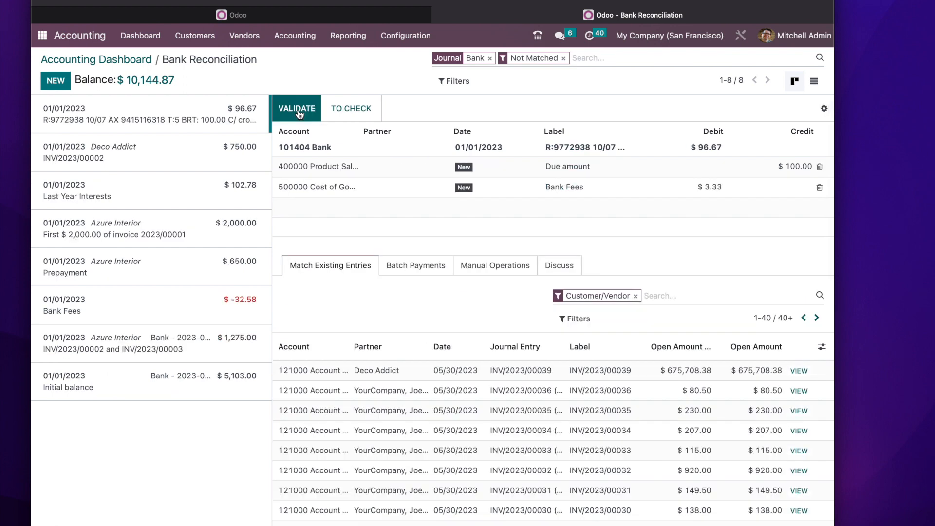
{"action": "left_click", "coordinate": [106, 59]}
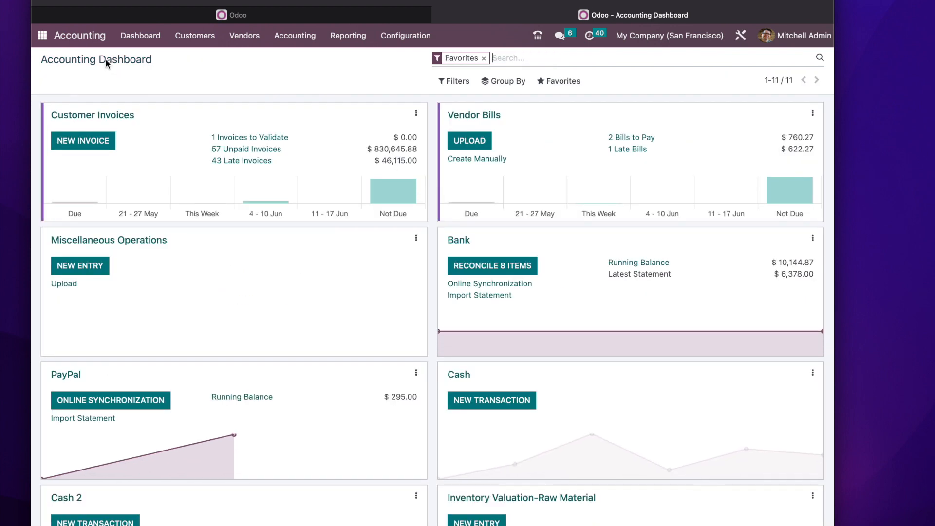